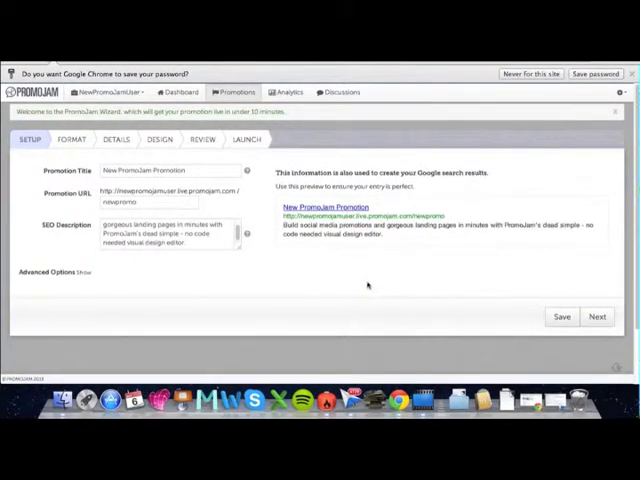
Advance the wizard from the setup details to the format step.
left_click(597, 317)
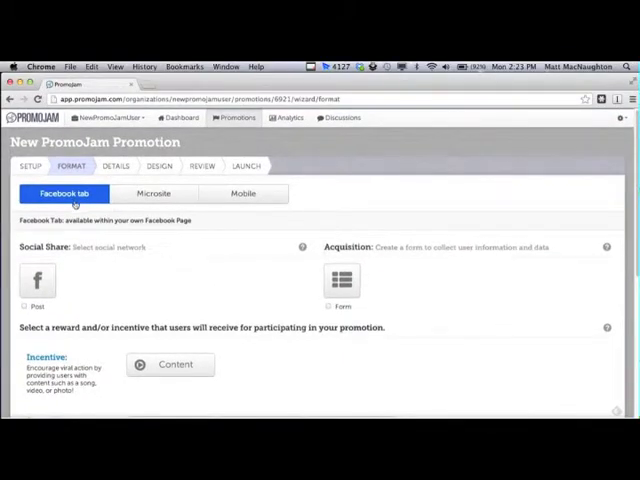
Make it a Facebook tab promotion with Facebook post sharing enabled.
left_click(228, 195)
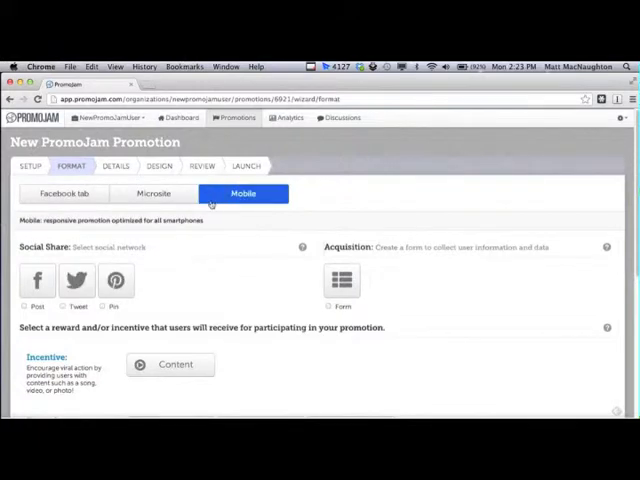
left_click(80, 200)
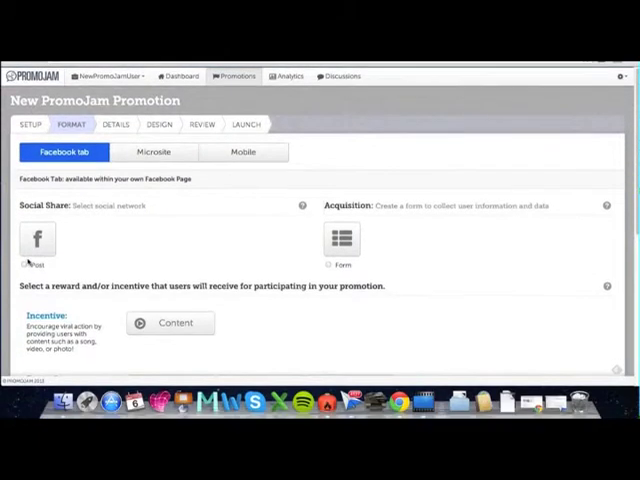
left_click(24, 306)
scroll(238, 234, "down", 5)
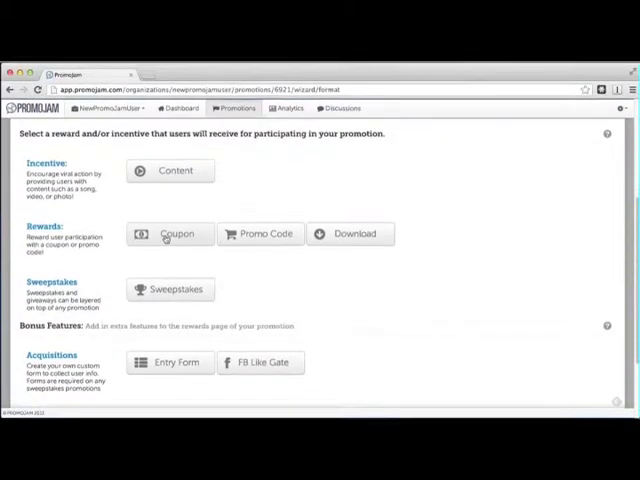
Add Coupon, Sweepstakes and Facebook Like rewards and continue to the details step.
left_click(165, 237)
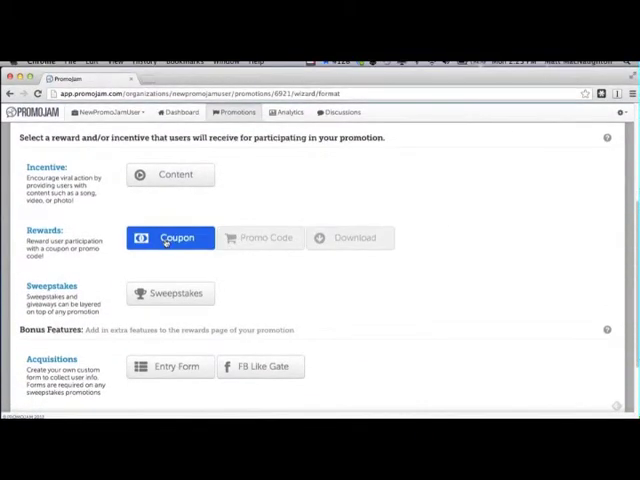
left_click(181, 257)
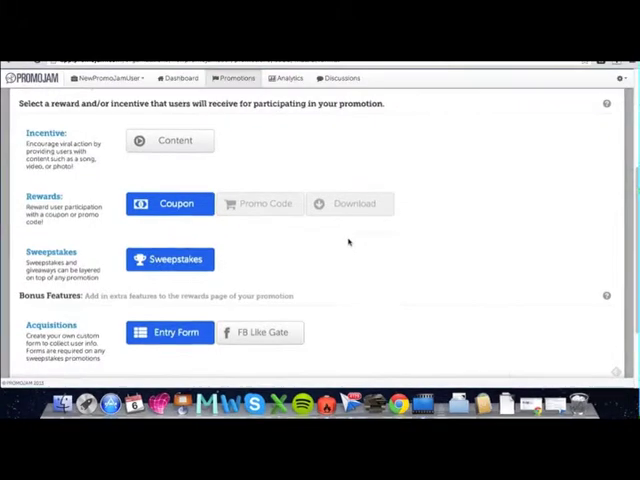
scroll(350, 240, "down", 3)
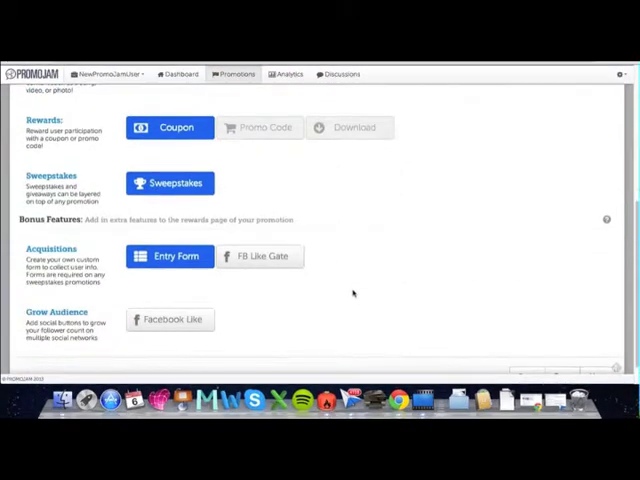
scroll(352, 292, "down", 1)
left_click(204, 304)
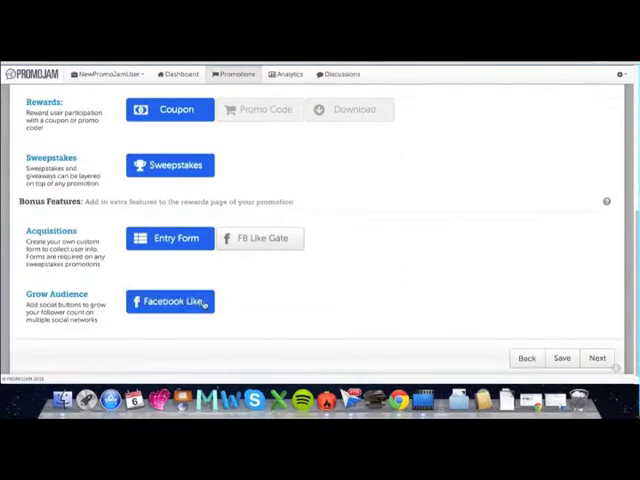
left_click(598, 358)
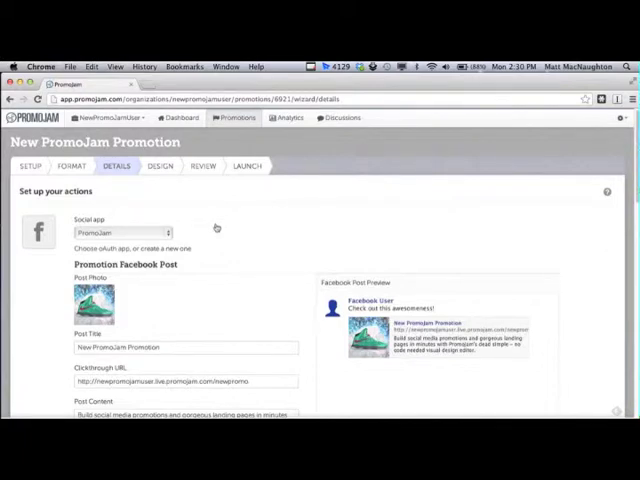
scroll(220, 242, "down", 2)
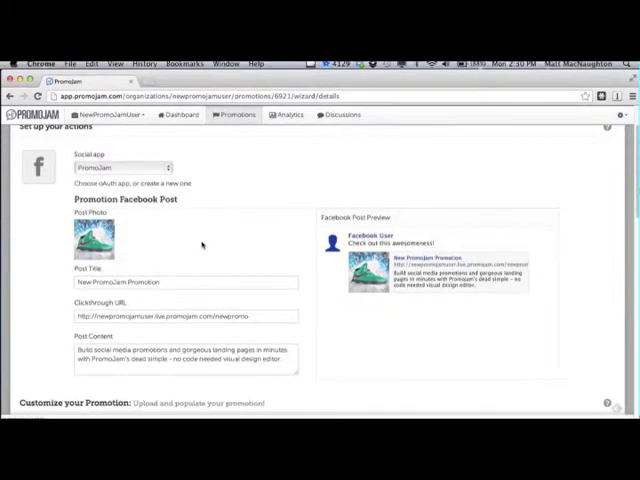
Review the Facebook post title, content text and photo options.
double_click(150, 281)
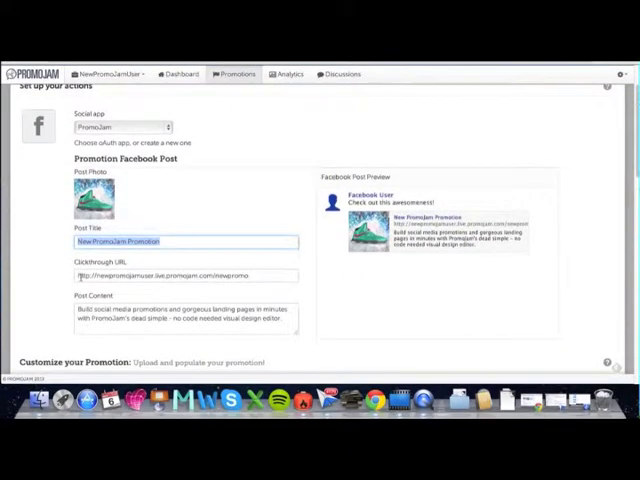
left_click_drag(78, 308, 262, 318)
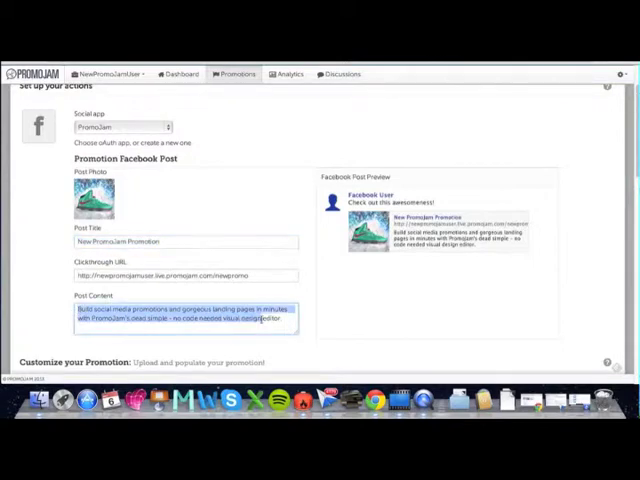
left_click(313, 303)
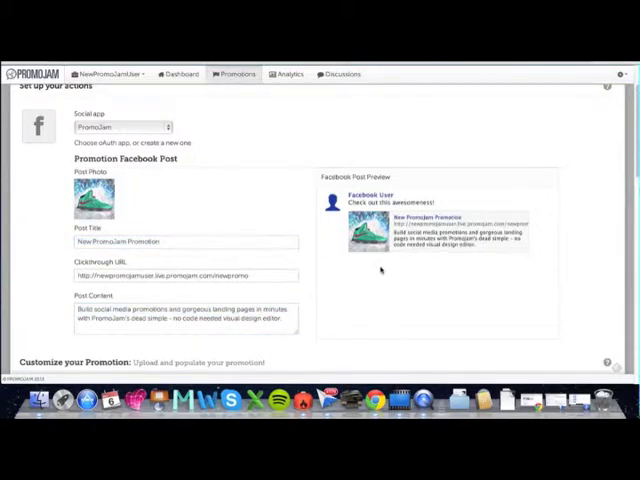
left_click(103, 201)
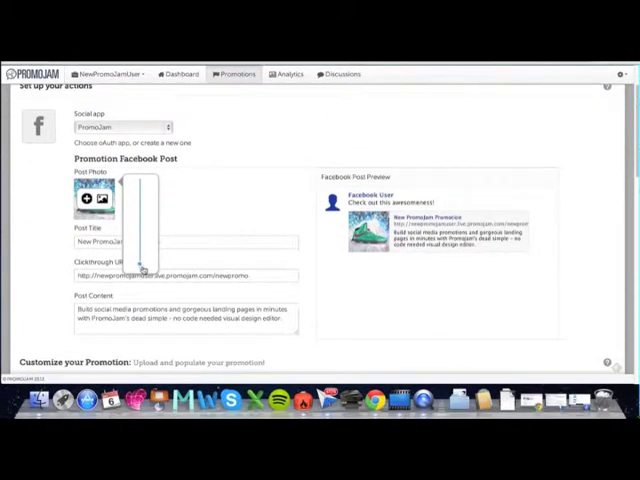
scroll(203, 232, "down", 3)
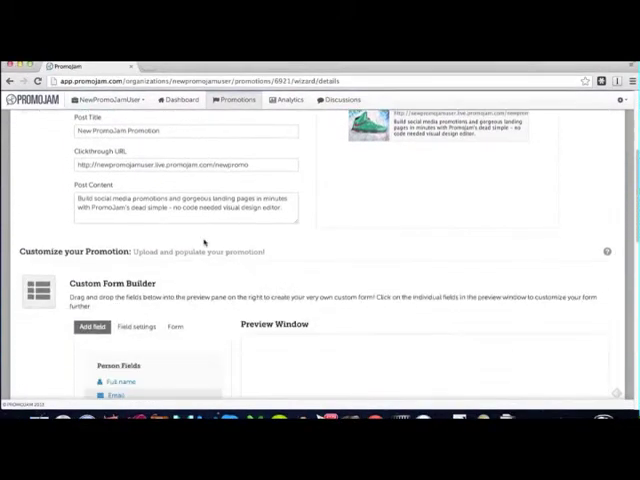
scroll(203, 237, "down", 3)
scroll(203, 240, "down", 2)
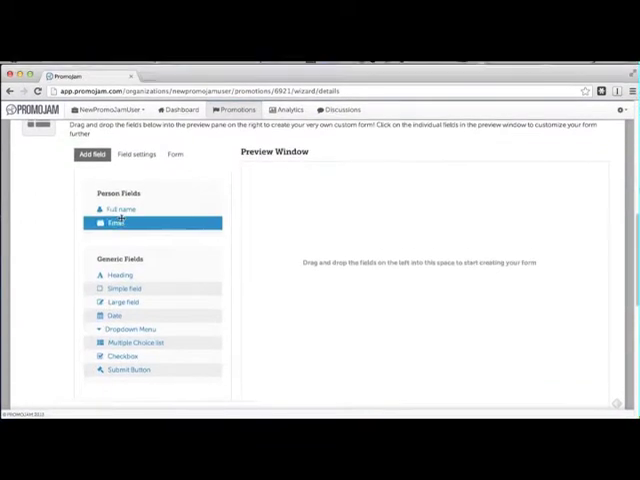
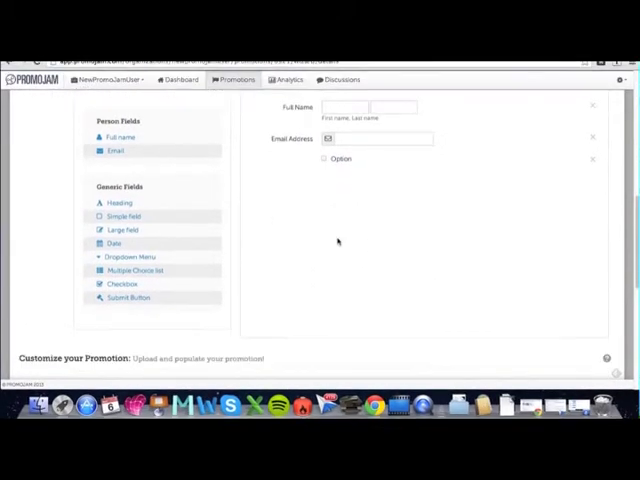
scroll(338, 243, "down", 3)
scroll(338, 243, "down", 3)
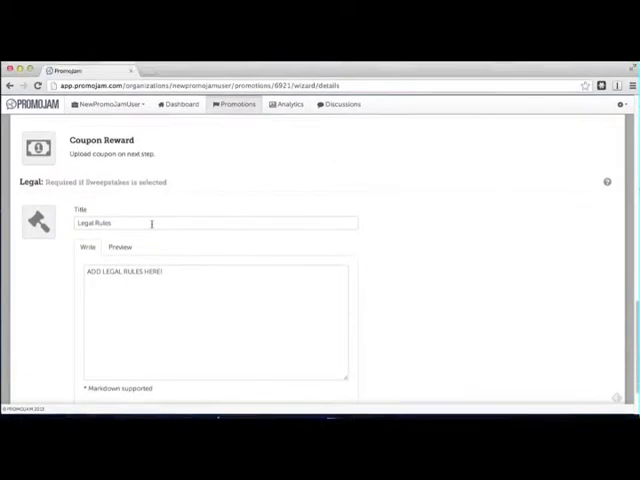
Set the Legal Rules title and continue to the Design step with template choices.
left_click(150, 225)
scroll(254, 258, "down", 3)
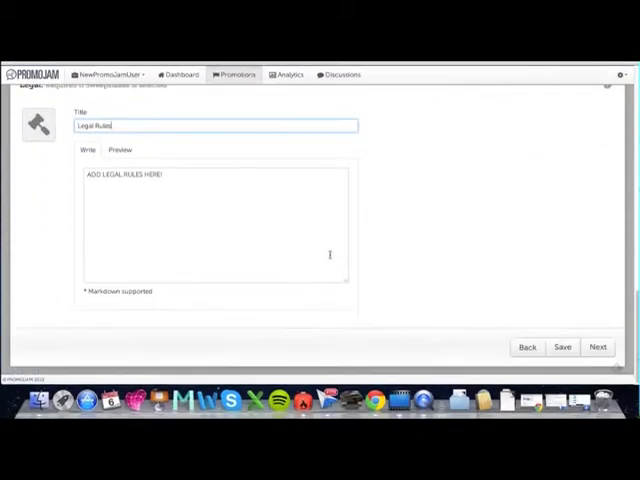
left_click(598, 347)
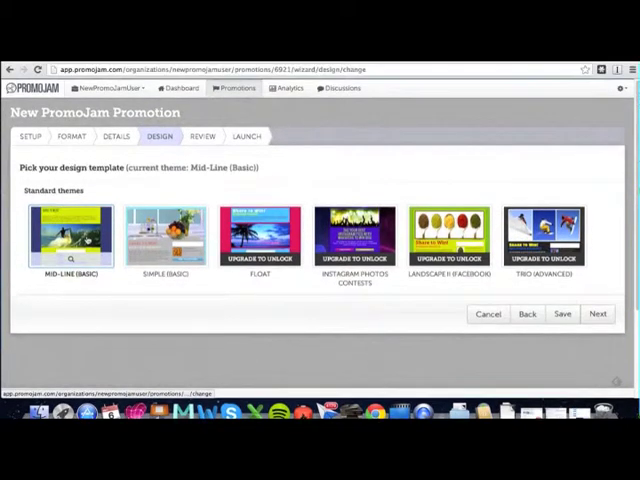
Use the custom basketball court picture as the page background with full scaling.
left_click(83, 253)
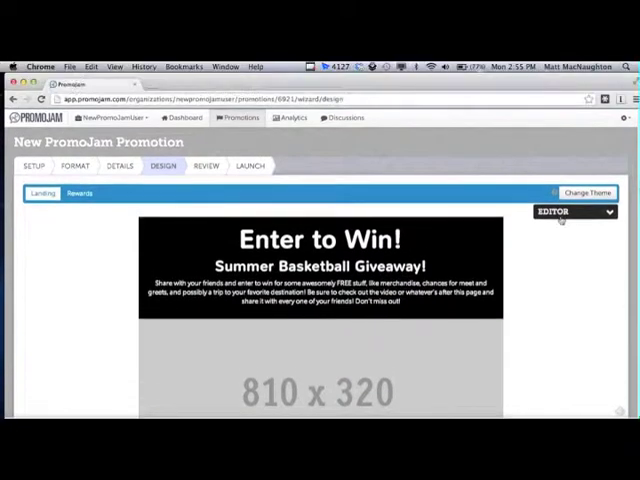
left_click(553, 170)
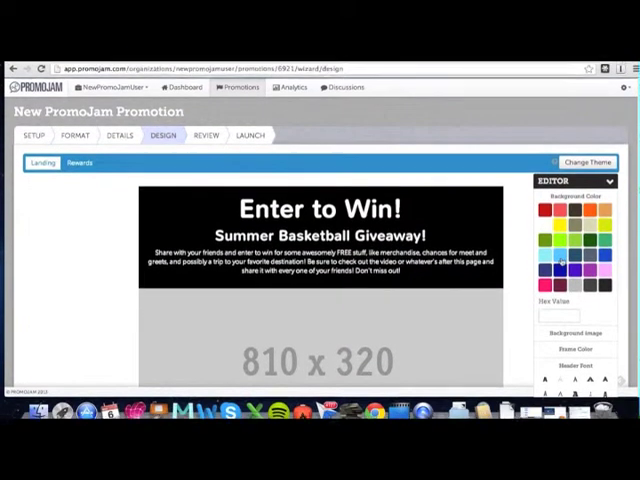
scroll(560, 250, "down", 4)
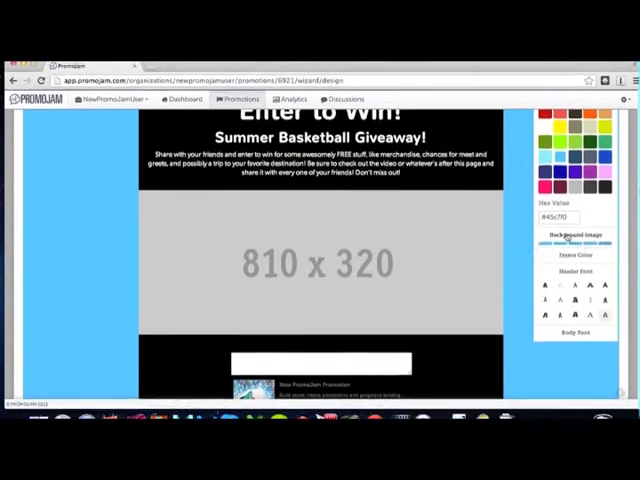
left_click(565, 222)
left_click(590, 262)
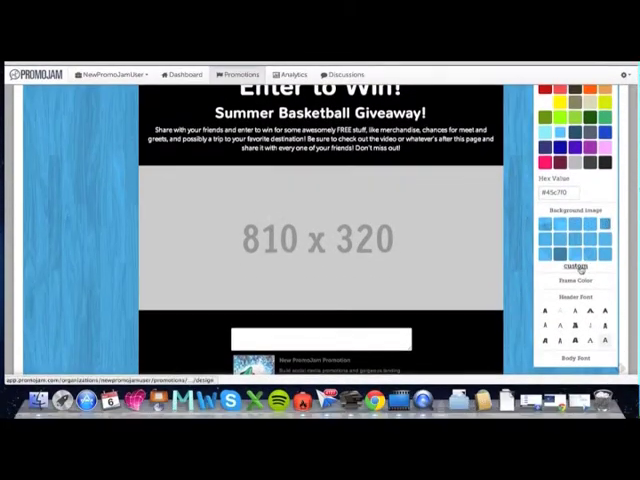
left_click(577, 270)
left_click(200, 213)
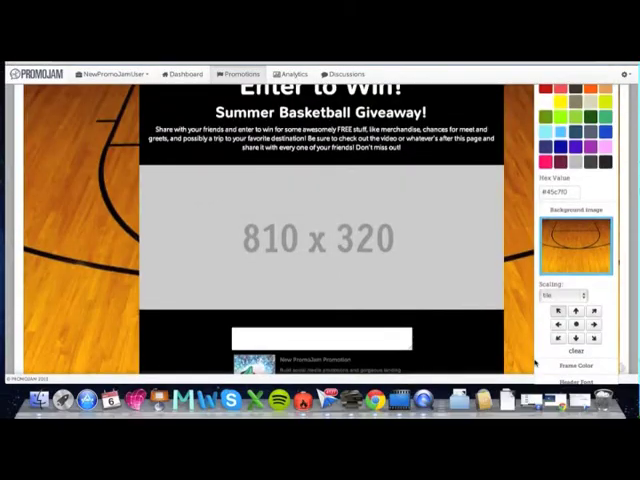
left_click(565, 295)
left_click(556, 272)
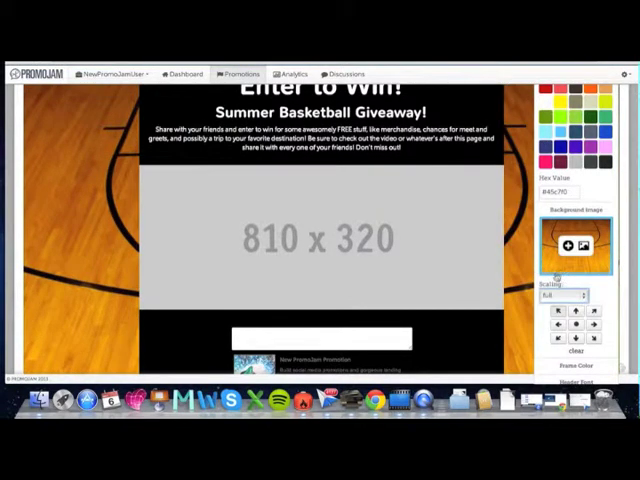
scroll(320, 230, "up", 3)
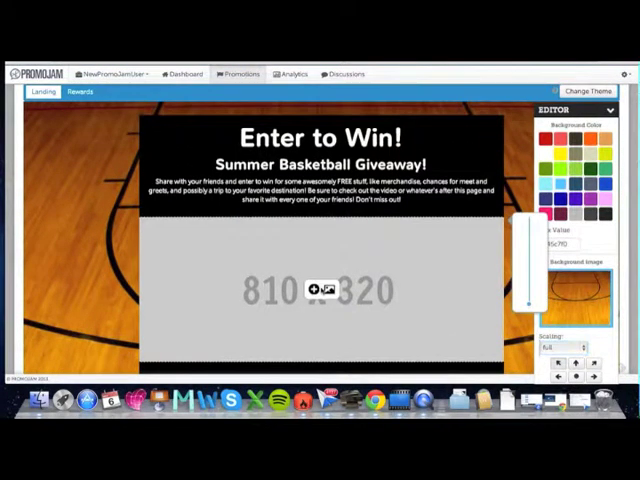
Fill the 810x320 banner with the basketball dunk photo, zoomed in and shifted left.
left_click(330, 290)
left_click(330, 200)
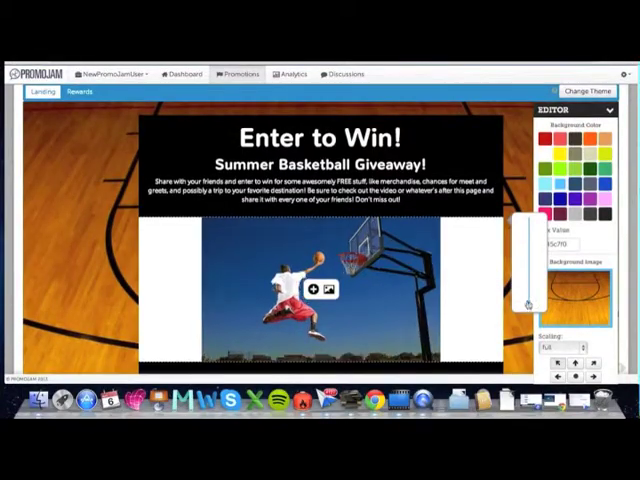
left_click_drag(528, 310, 528, 286)
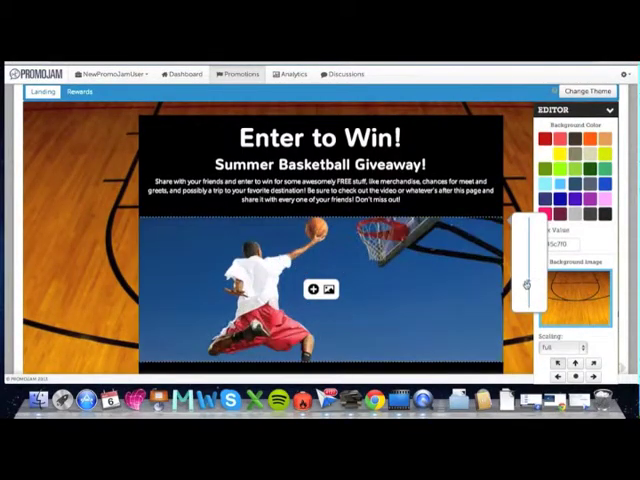
left_click_drag(449, 278, 421, 283)
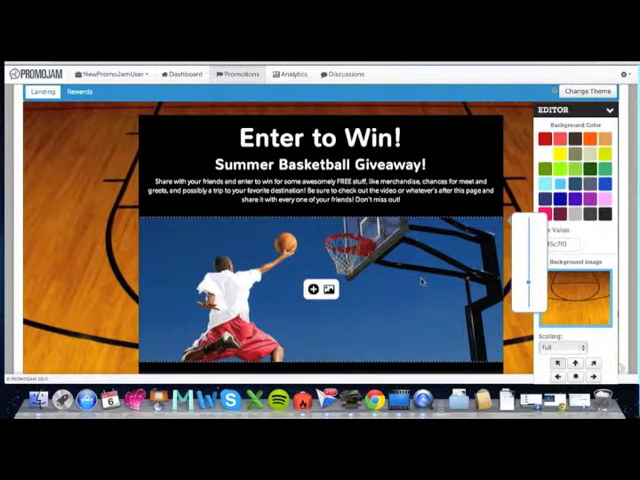
left_click(585, 268)
Make the content frame light blue and the Post to Facebook button red.
left_click(578, 278)
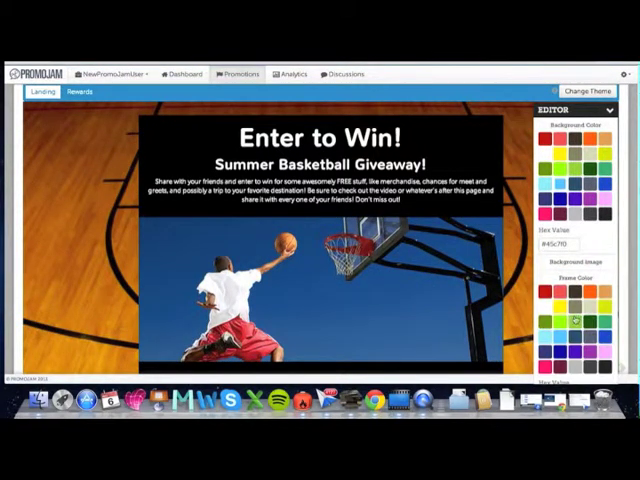
left_click(573, 305)
left_click(573, 320)
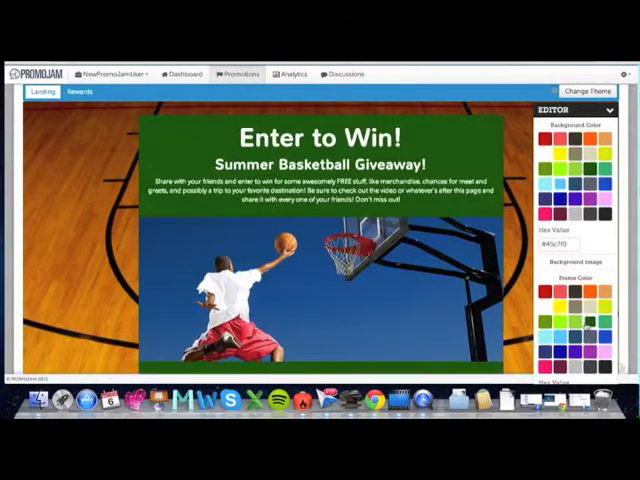
left_click(565, 337)
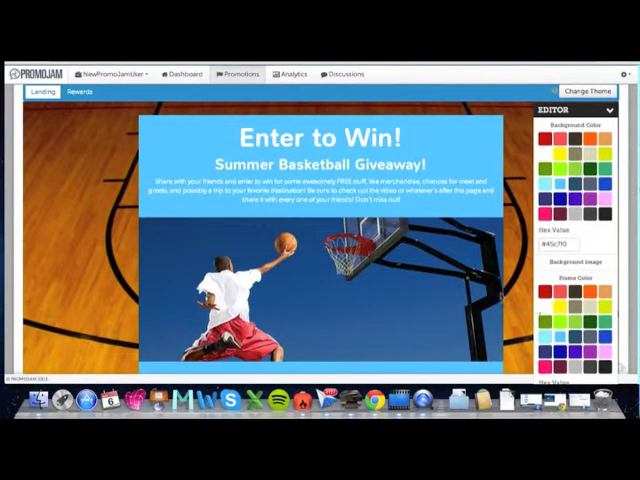
scroll(512, 295, "down", 5)
scroll(512, 295, "down", 3)
scroll(512, 295, "down", 3)
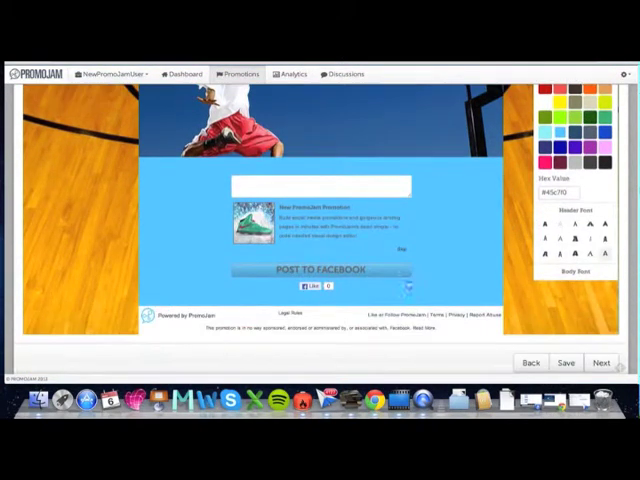
left_click(430, 268)
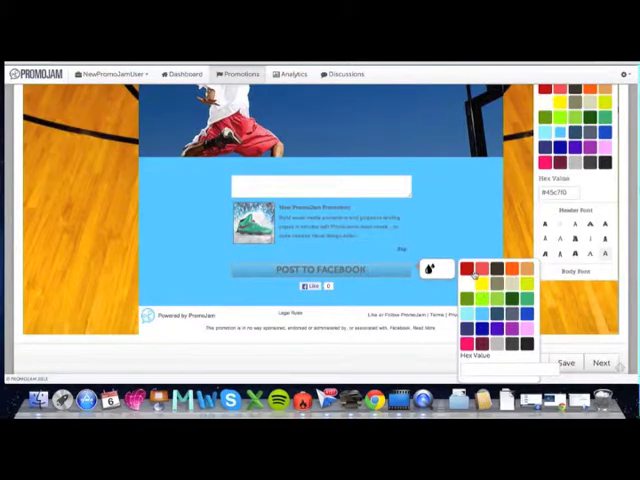
left_click(467, 270)
left_click(528, 240)
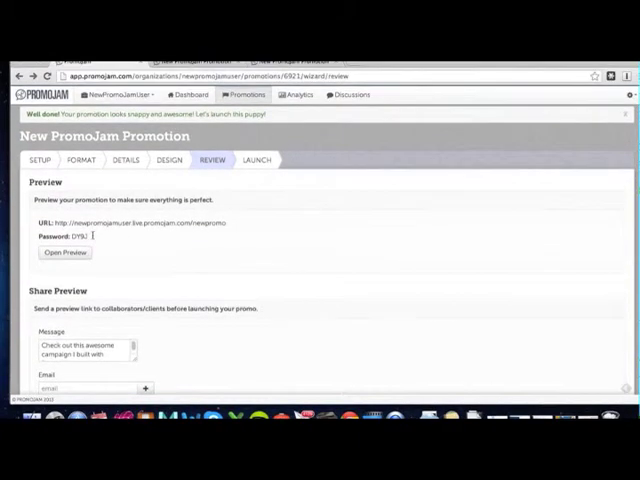
View the password-protected live preview in a new tab, then return to the Review step.
left_click_drag(92, 236, 71, 236)
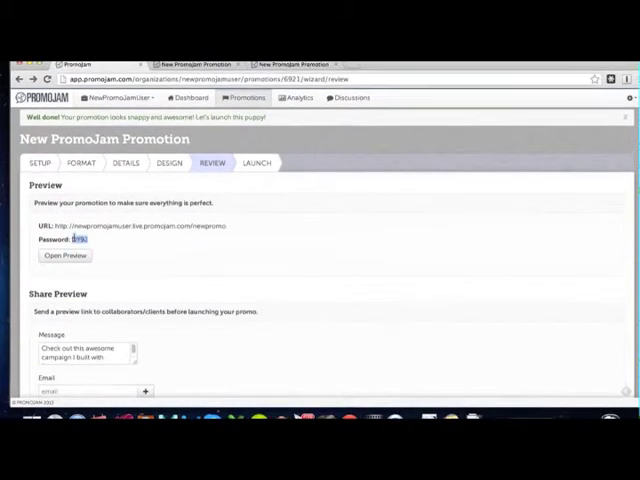
left_click(66, 254)
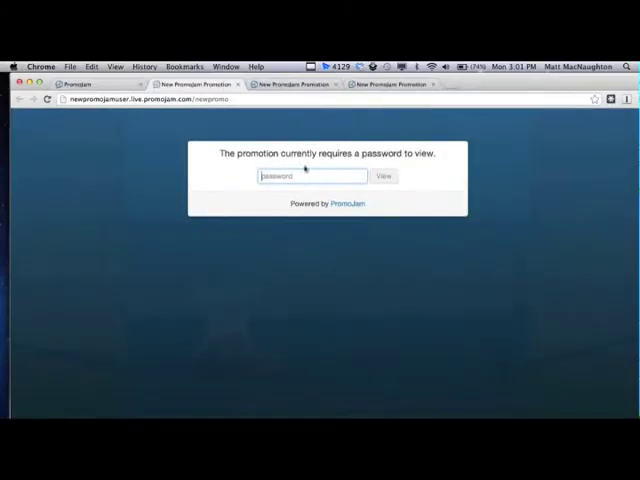
left_click(383, 176)
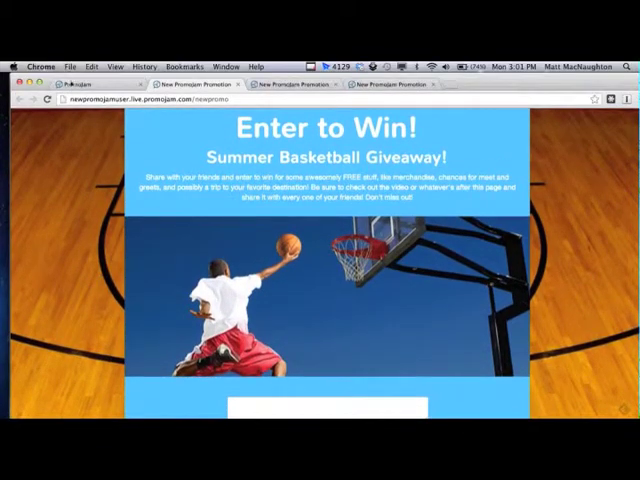
left_click(64, 86)
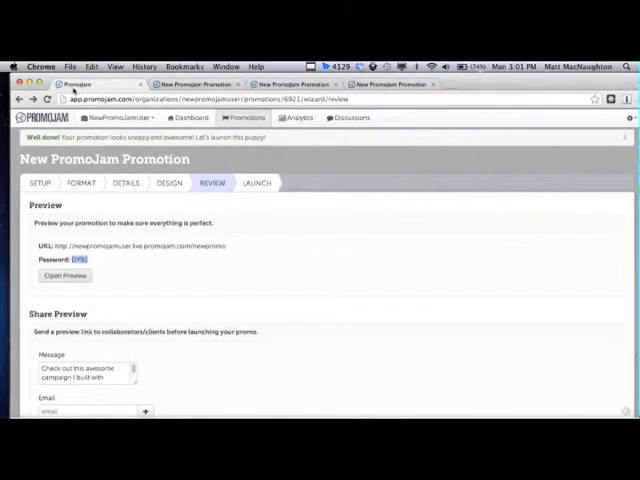
scroll(117, 303, "down", 3)
left_click(103, 313)
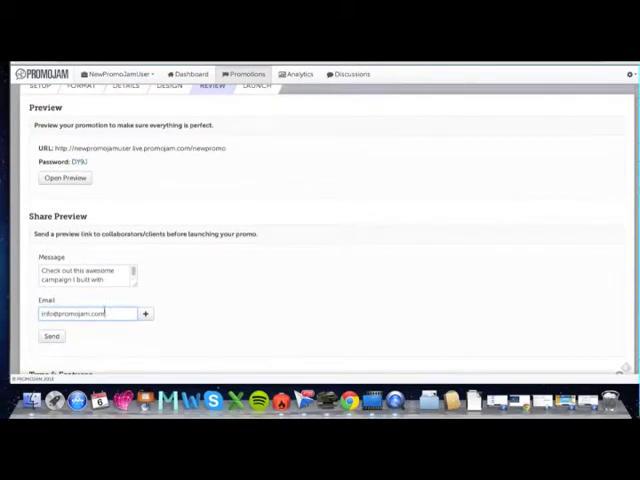
triple_click(88, 270)
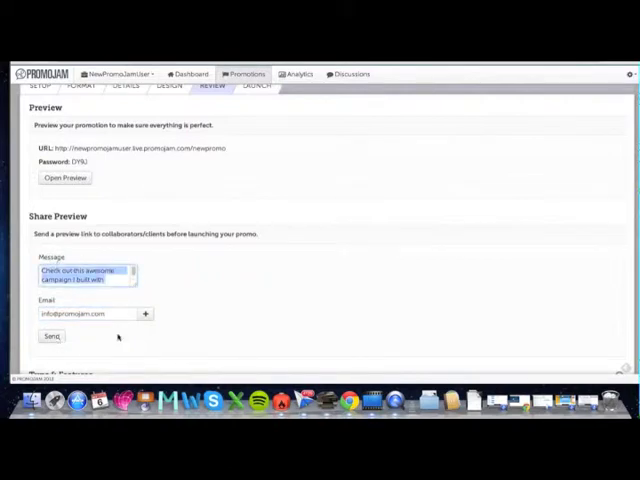
left_click(52, 336)
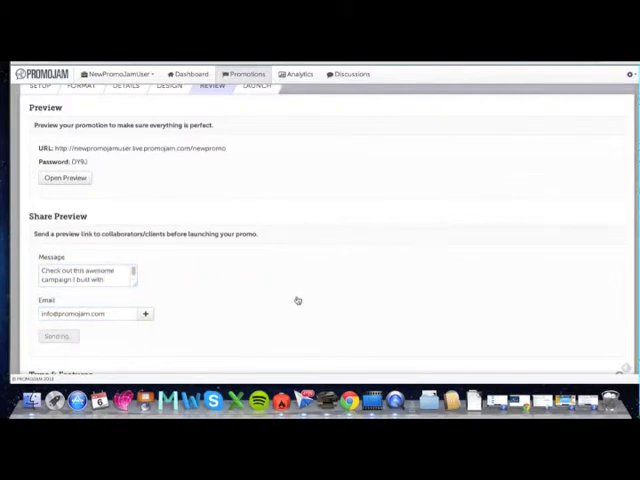
left_click(392, 162)
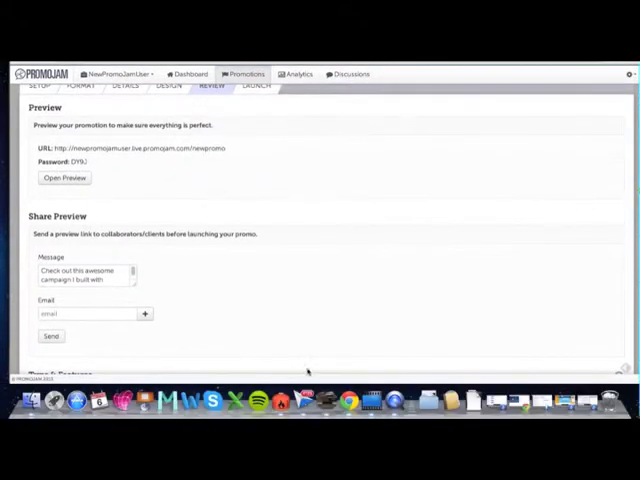
left_click(307, 401)
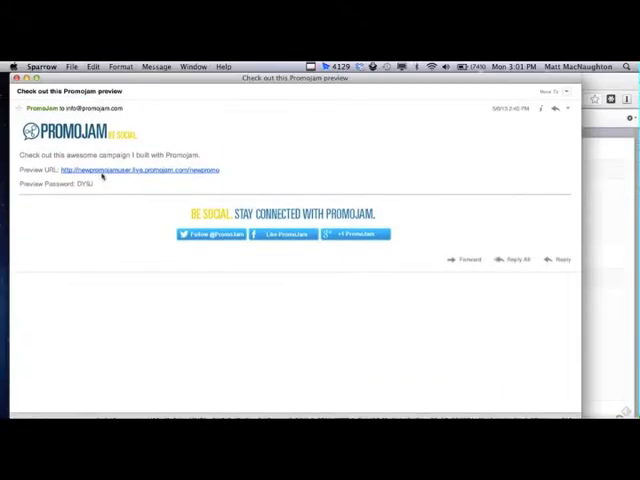
Read the received preview email with its URL and password, then move to the Launch step.
left_click(104, 185)
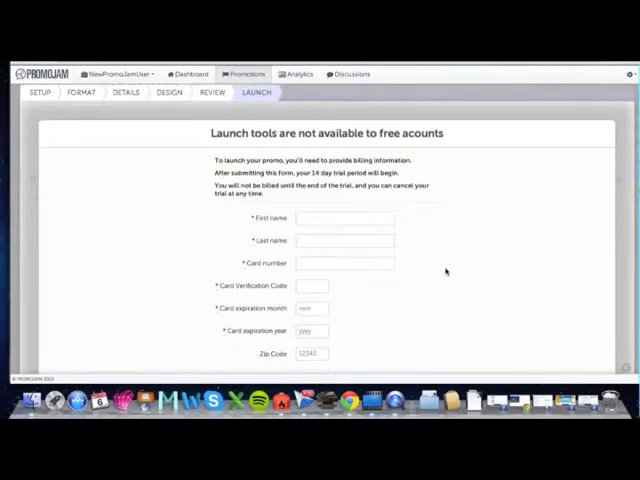
Start the trial billing form and reach the Facebook publishing and scheduling tools.
left_click(330, 247)
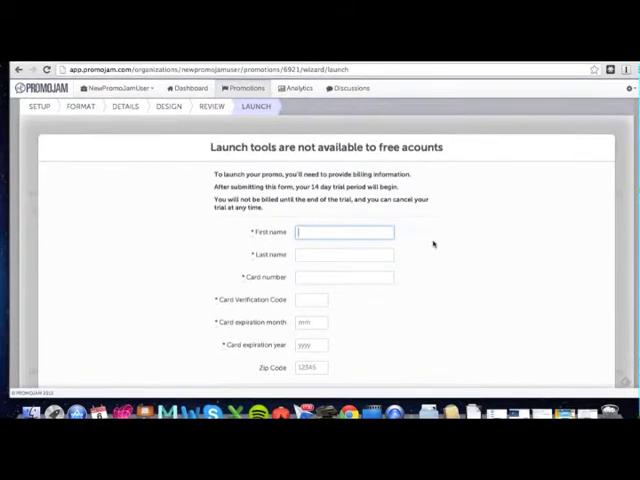
scroll(433, 244, "down", 1)
scroll(433, 243, "down", 1)
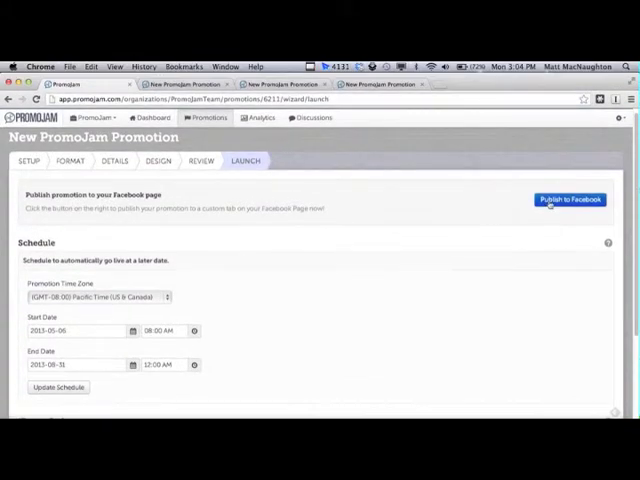
left_click(107, 287)
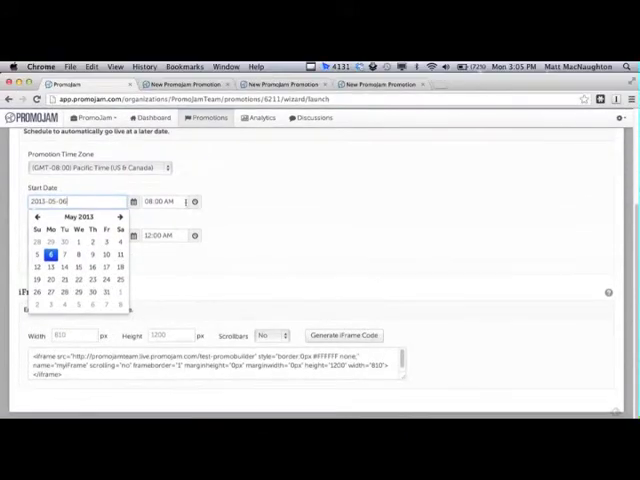
left_click(168, 187)
left_click(167, 168)
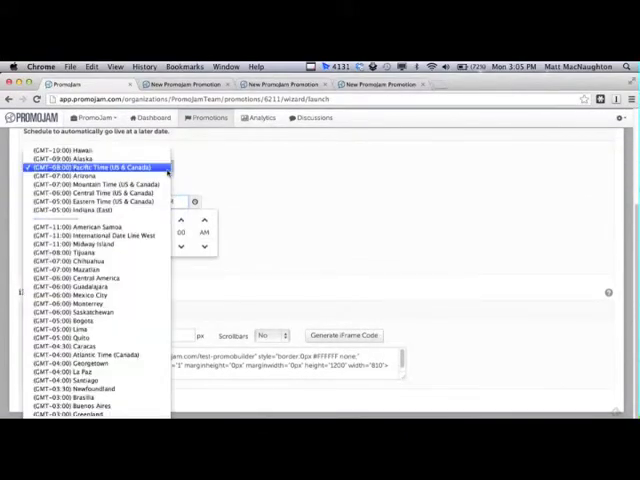
left_click(167, 170)
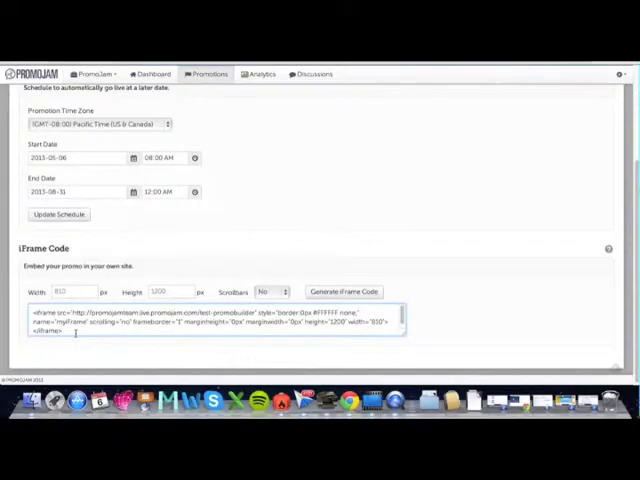
Select the full iframe embed code for pasting the promotion into a website.
left_click_drag(75, 332, 35, 312)
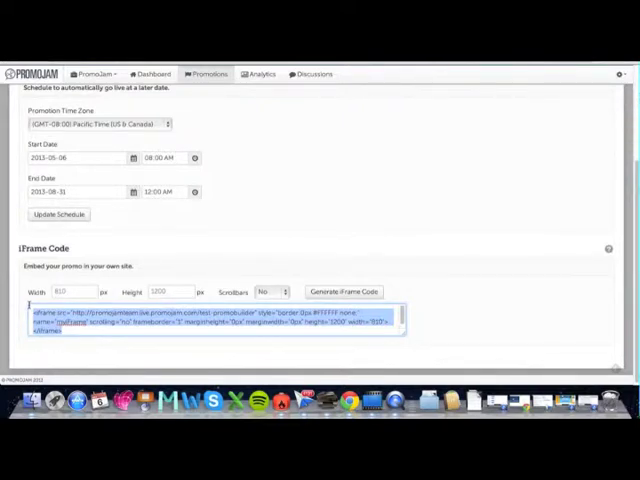
left_click(58, 291)
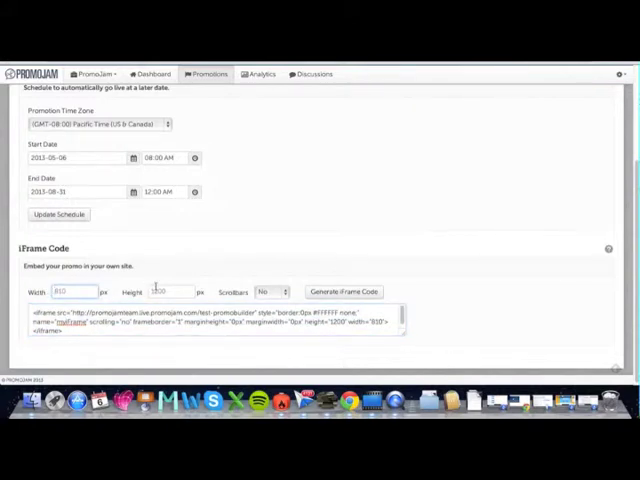
left_click(52, 318)
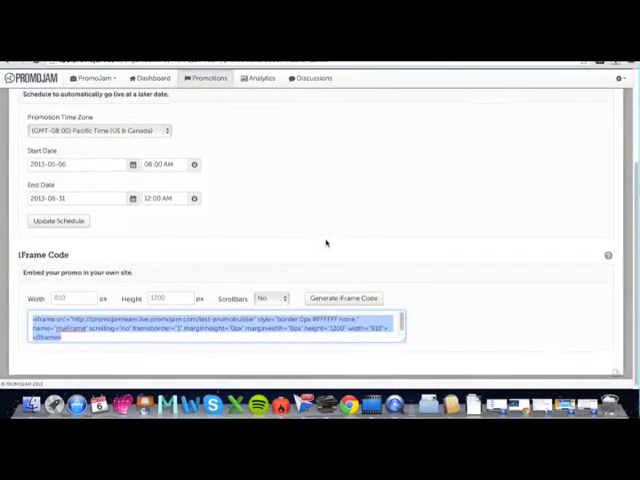
scroll(325, 242, "up", 5)
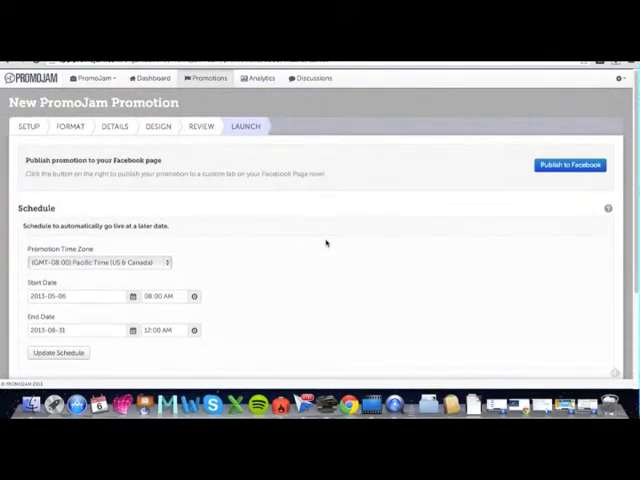